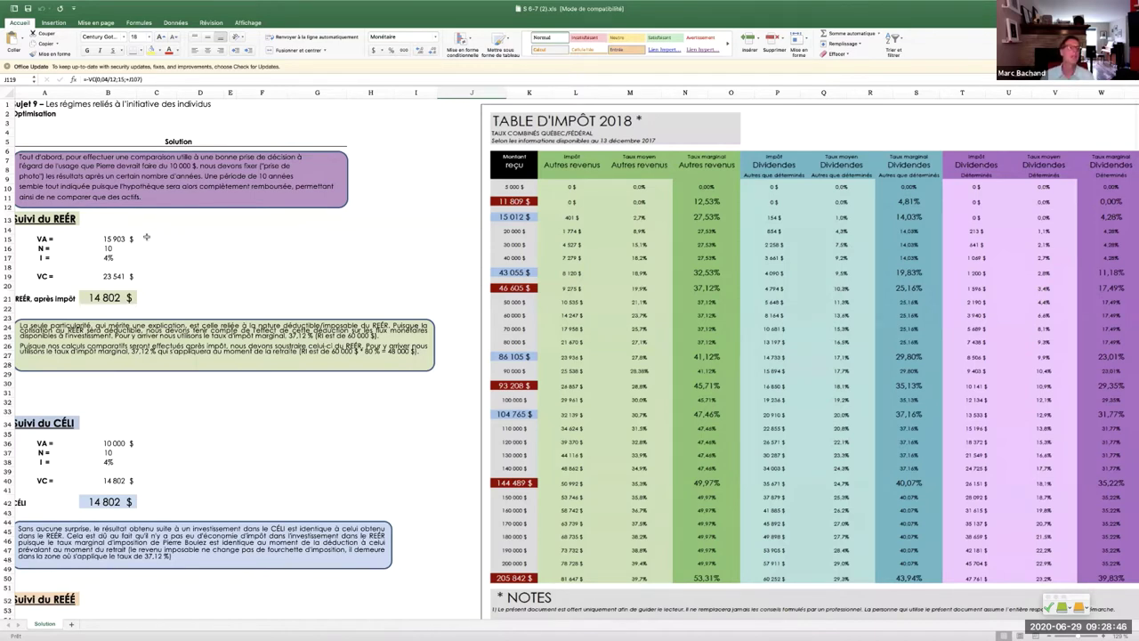
- Inspect the REÉR calculation's present value in B15, interest rate in B17 and after-tax formula in B21
scroll(147, 238, left, 1)
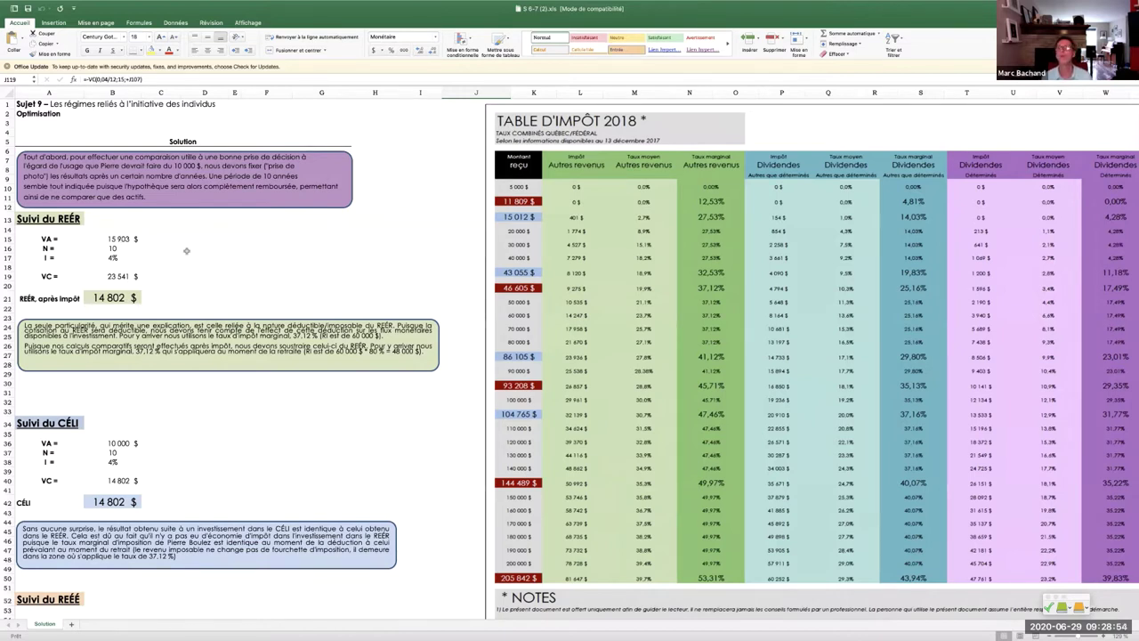
click(113, 239)
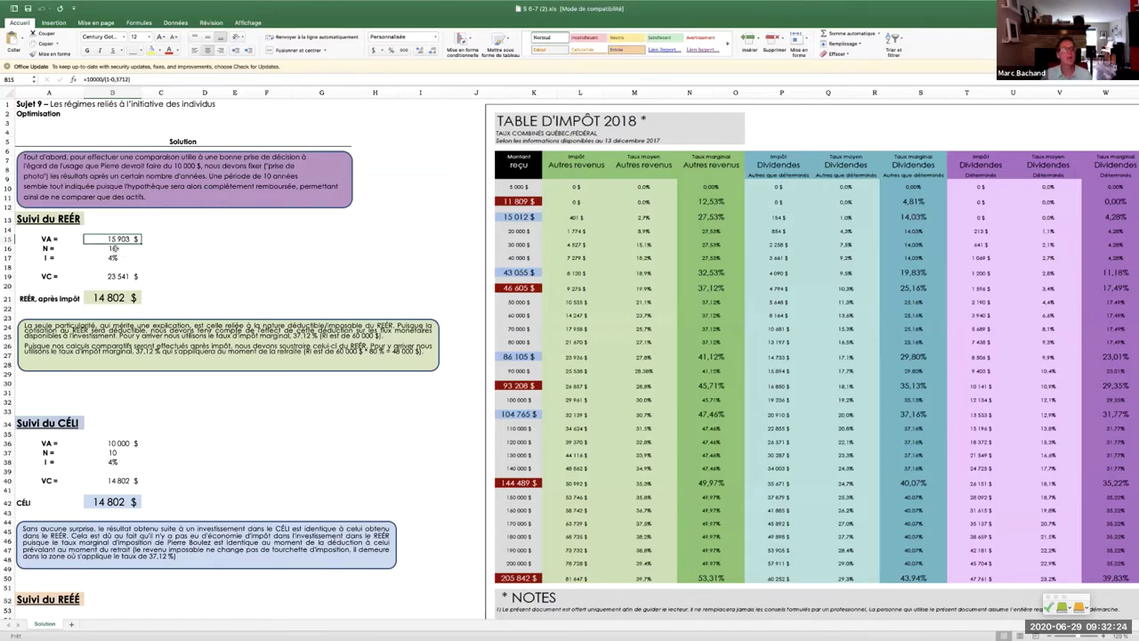
click(118, 257)
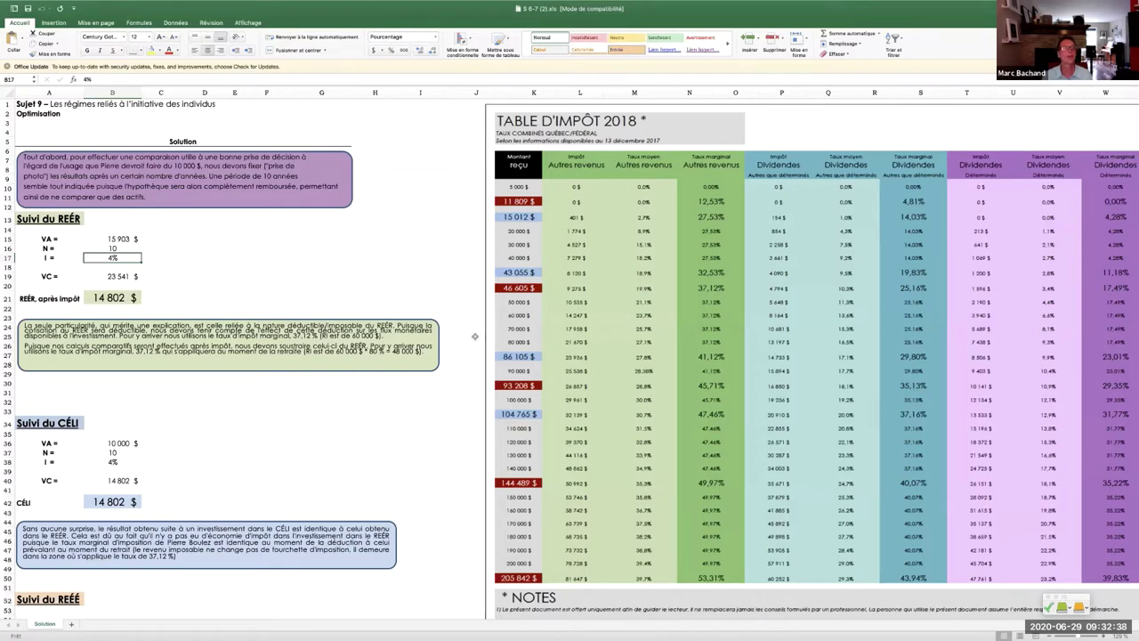
key(Down)
key(Down)
key(Down)
key(Down)
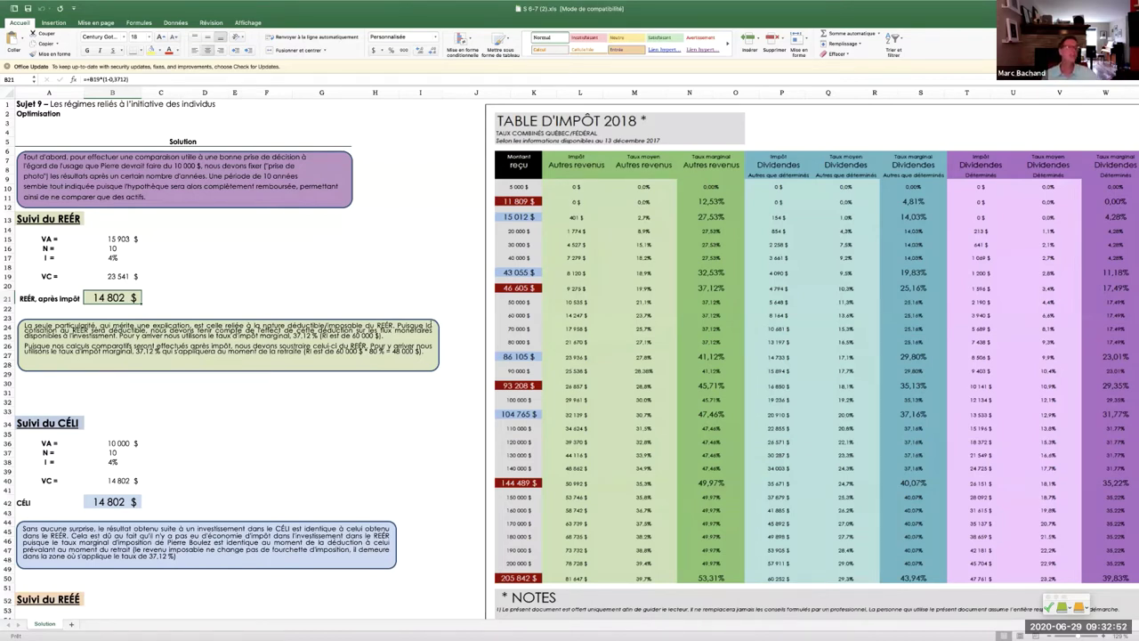
- Inspect the CÉLI calculation's present value in B36, number of periods in B37 and final result in B42
click(121, 442)
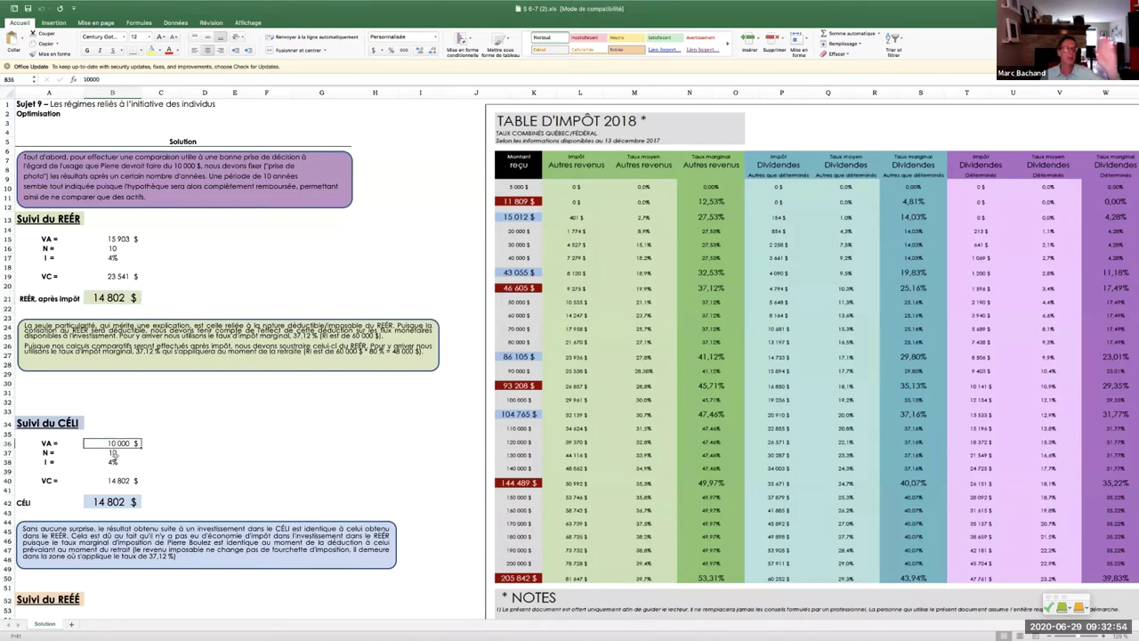
click(116, 454)
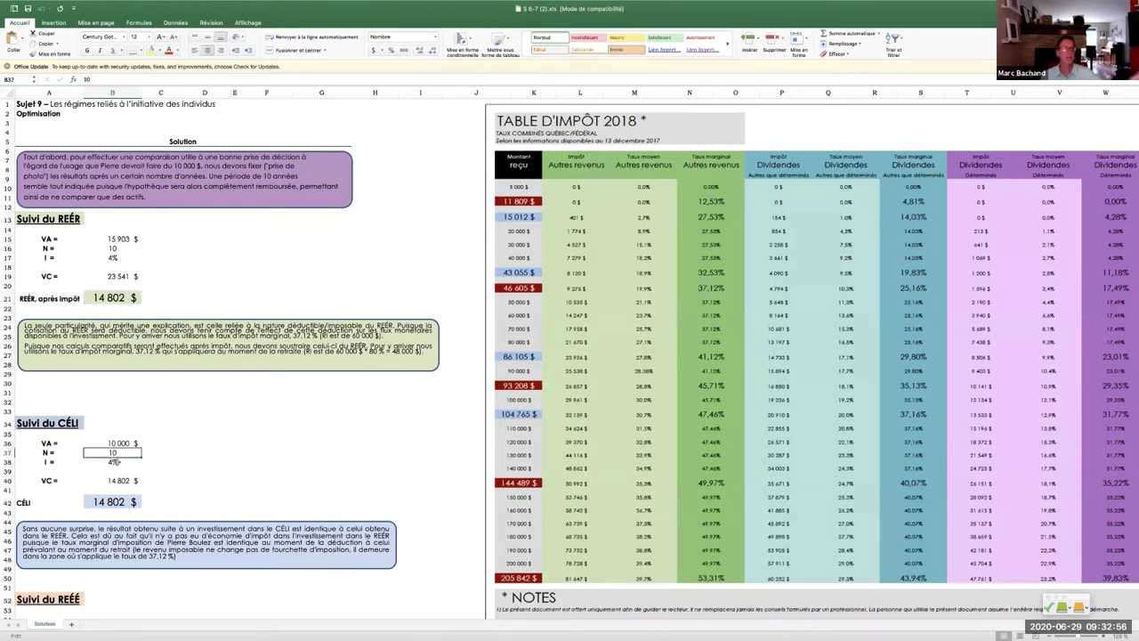
click(127, 482)
key(Down)
key(Down)
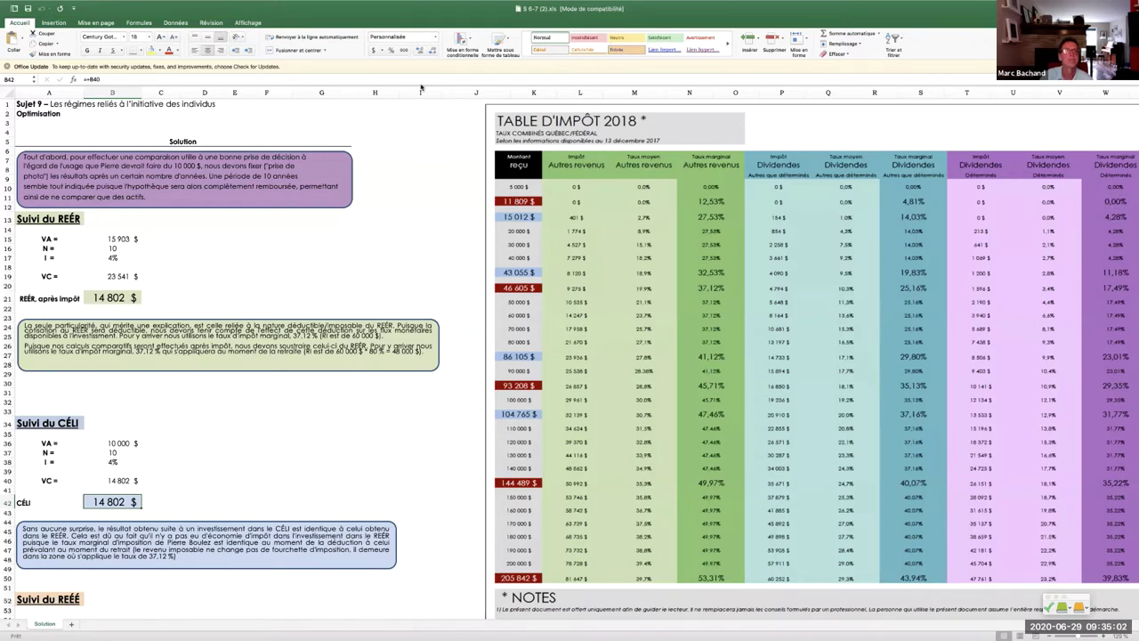
- Examine the REÉÉ yearly balance table by Flavie's age and compare it with the REÉR and CÉLI calculations
scroll(349, 283, down, 1)
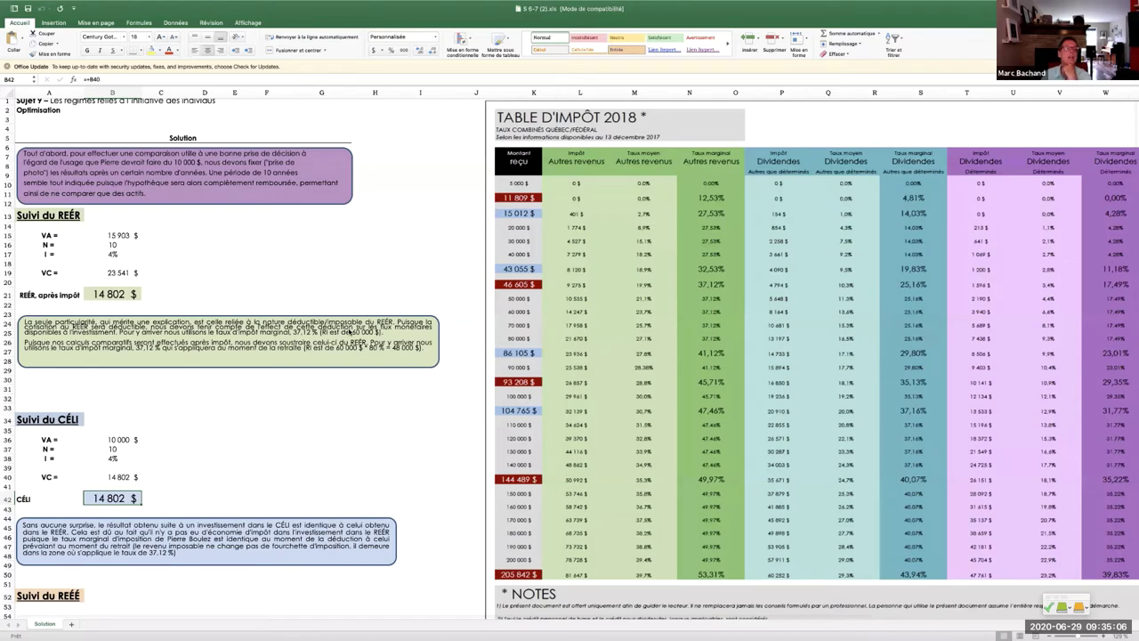
scroll(300, 318, up, 1)
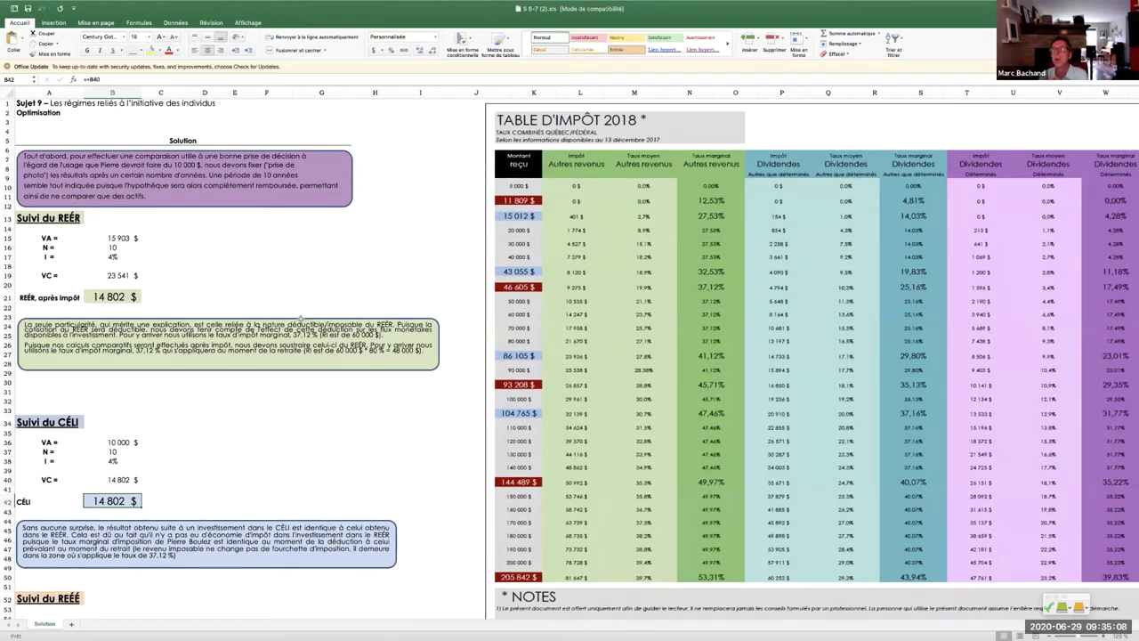
scroll(302, 322, down, 9)
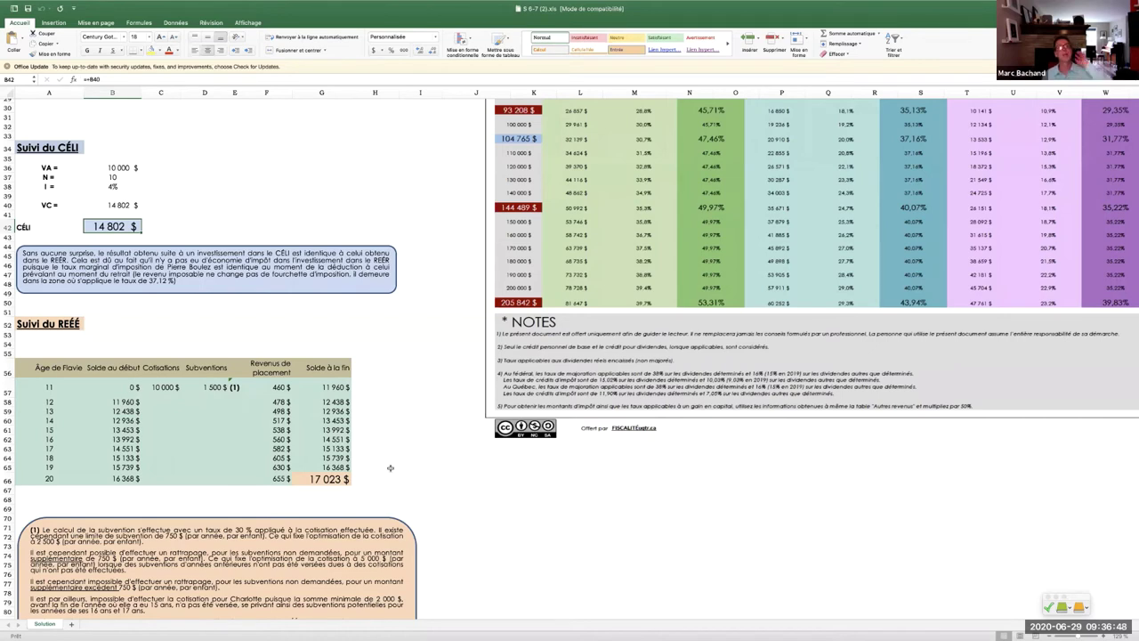
scroll(390, 467, down, 1)
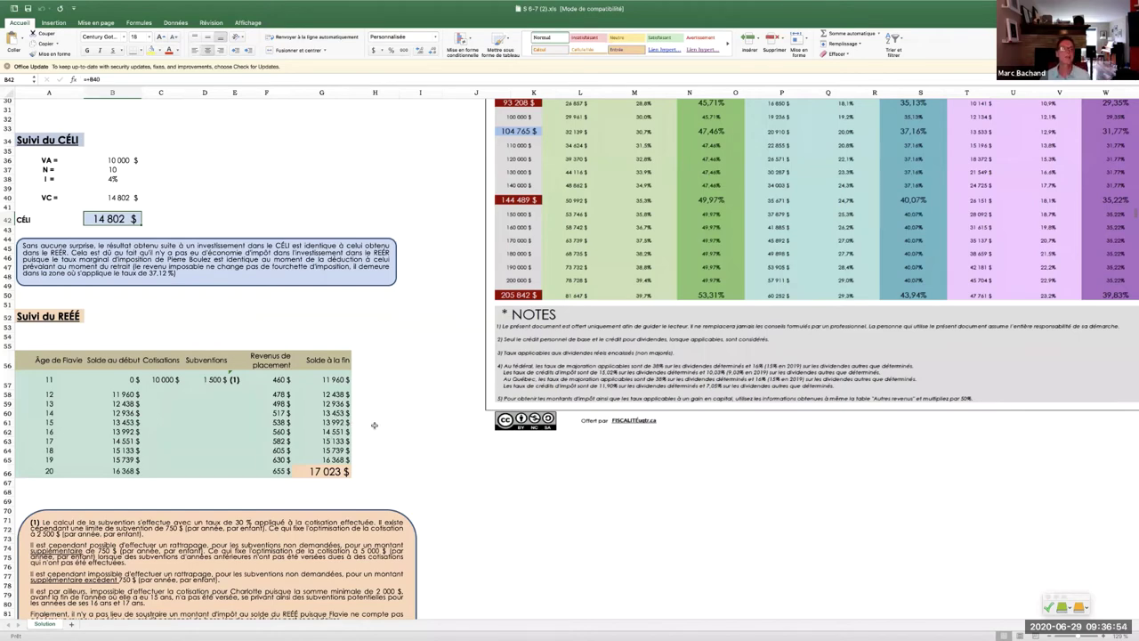
scroll(375, 428, up, 1)
scroll(374, 428, up, 2)
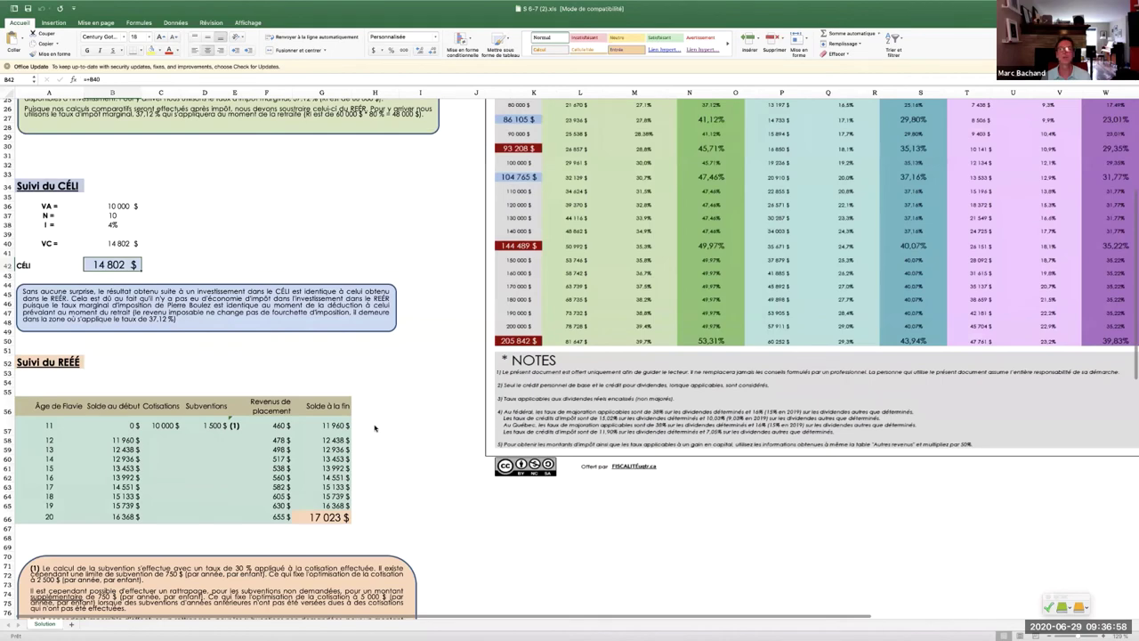
scroll(375, 428, up, 2)
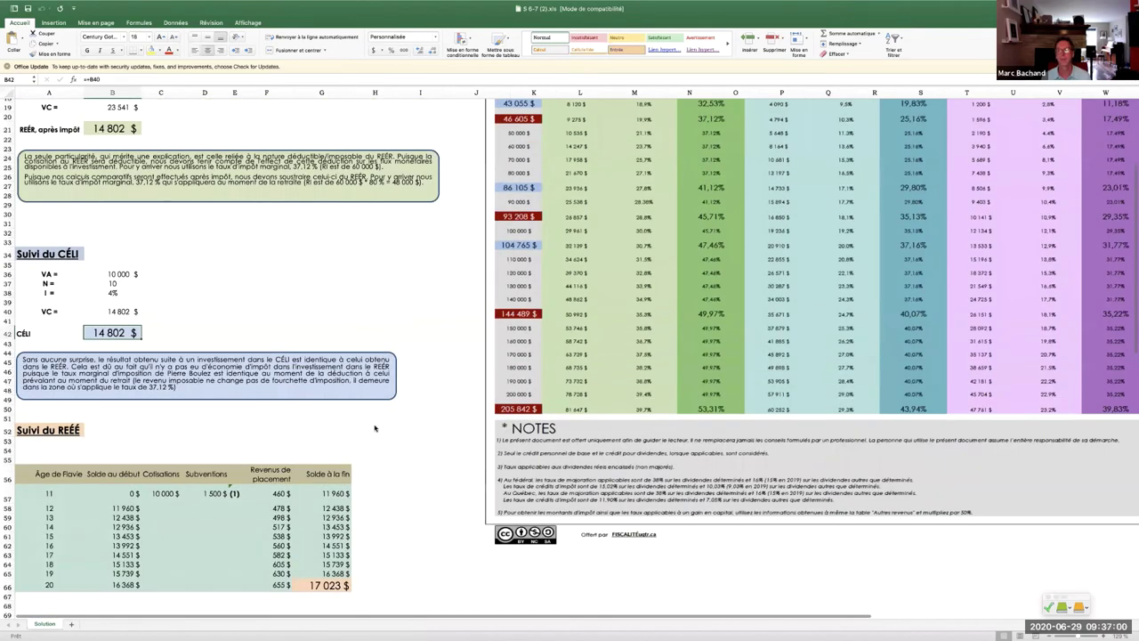
scroll(374, 428, up, 5)
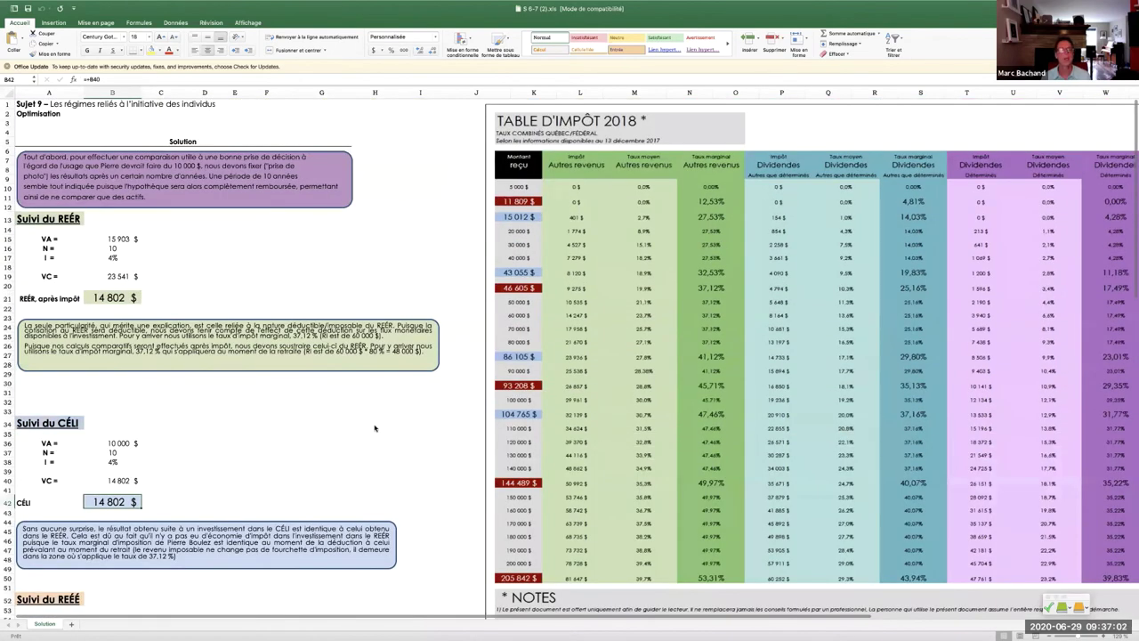
scroll(483, 353, down, 7)
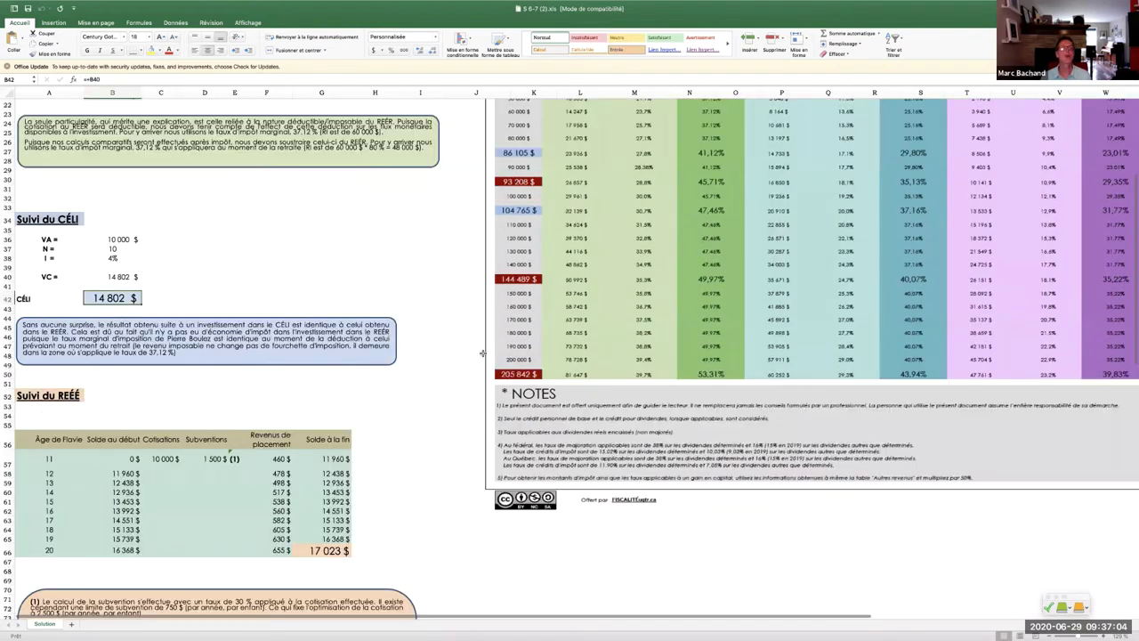
- Examine the three stages of the mortgage follow-up, including the formula for the number of monthly payments in J112
scroll(493, 353, down, 10)
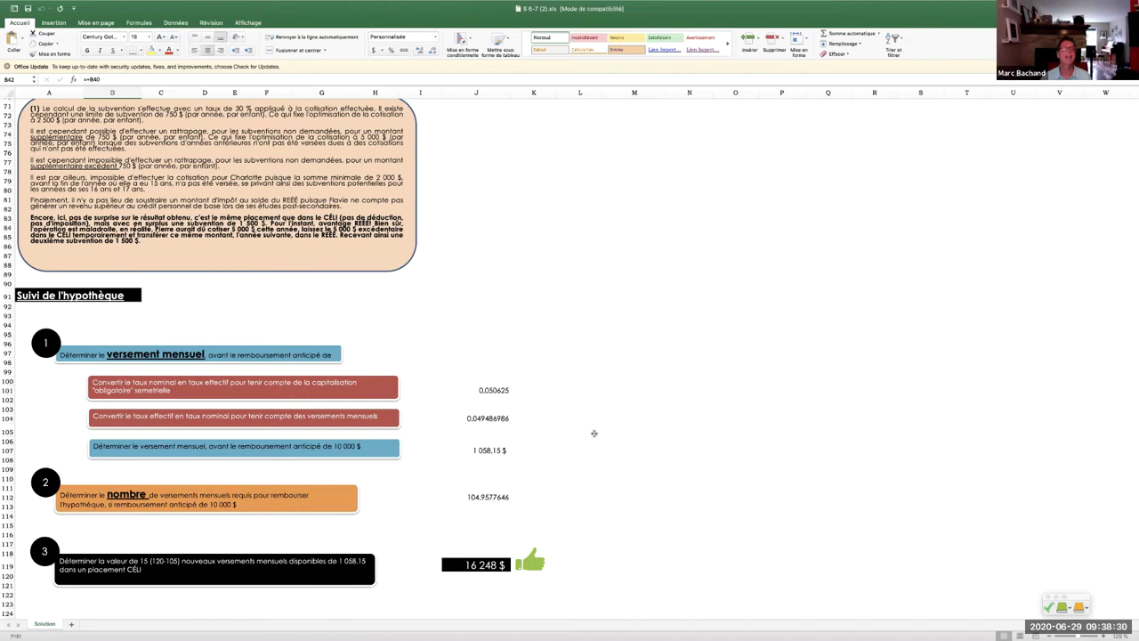
key(Down)
key(Down)
key(Down)
key(Down)
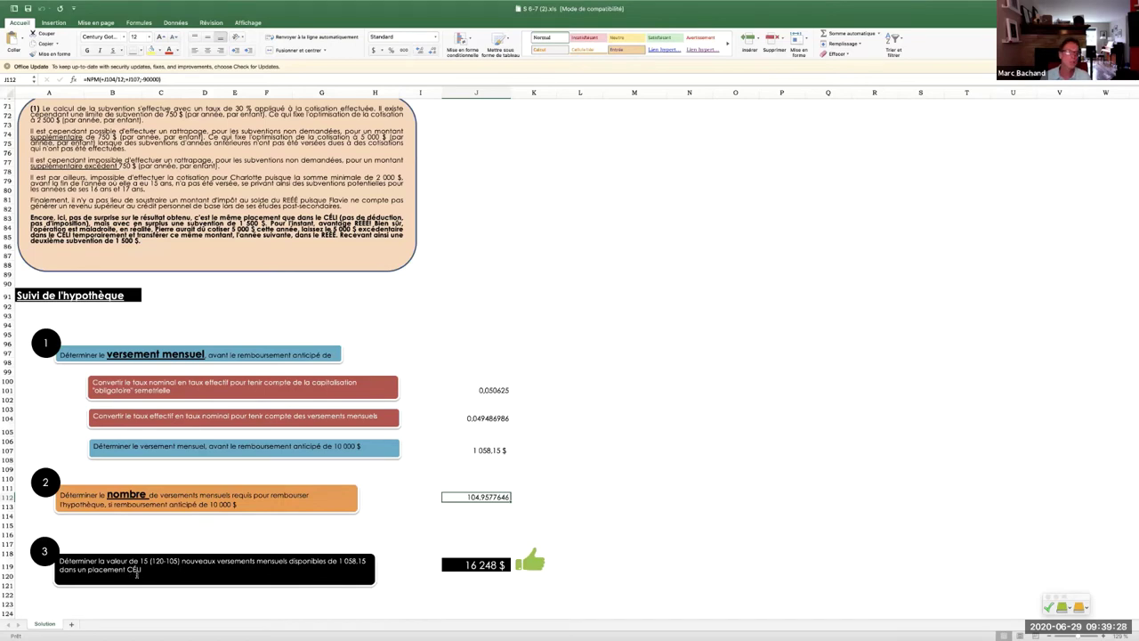
scroll(146, 564, up, 1)
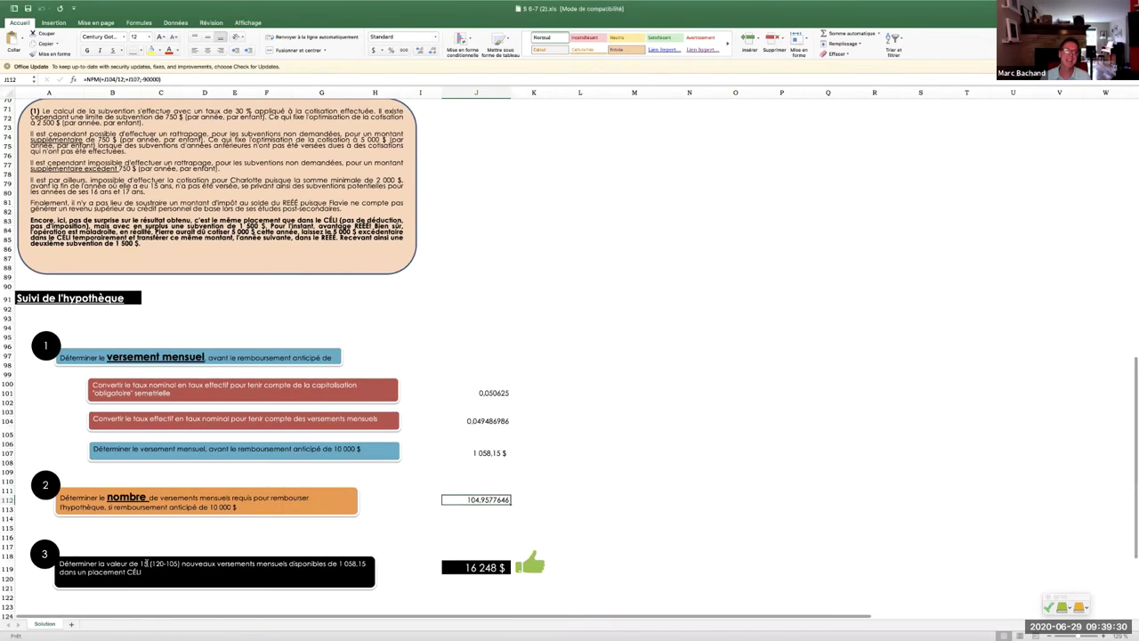
scroll(145, 563, down, 1)
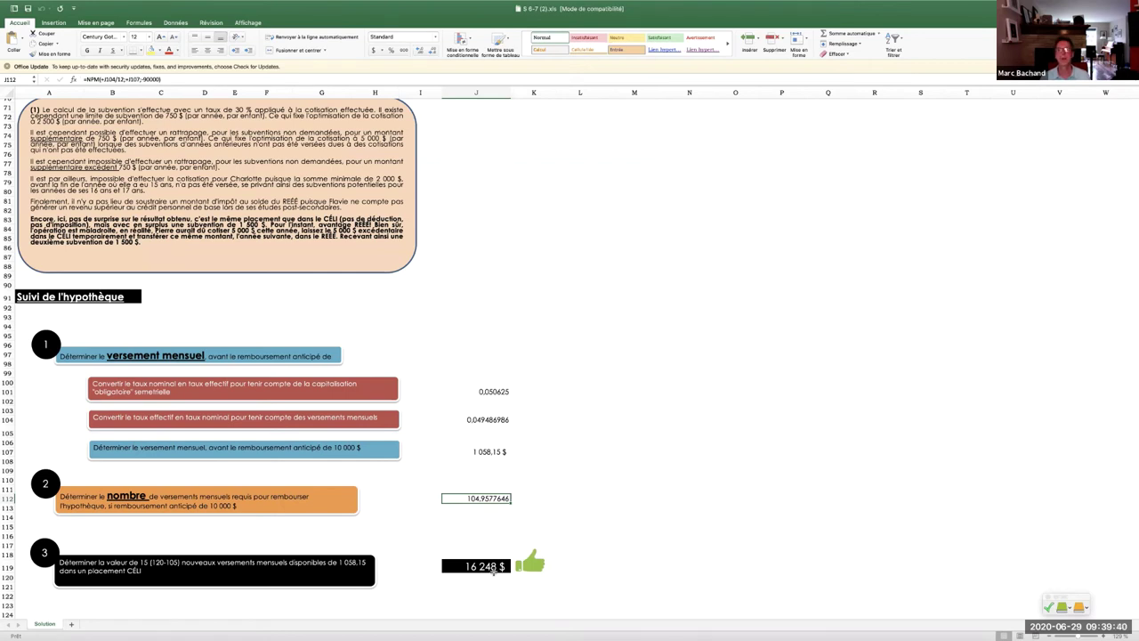
scroll(494, 571, up, 3)
scroll(494, 571, down, 2)
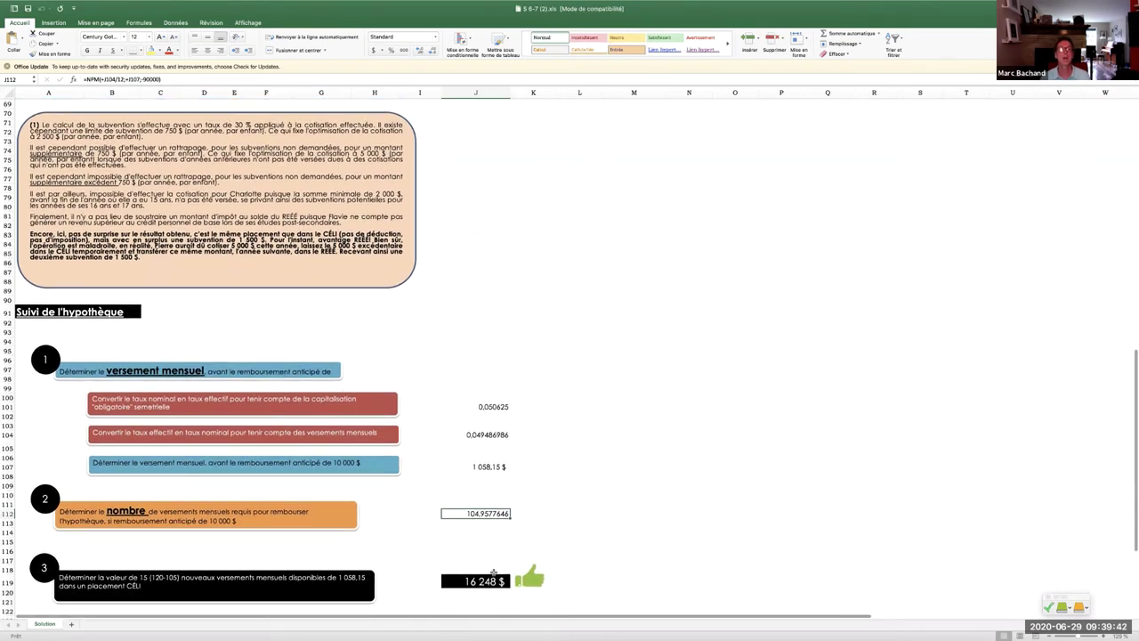
scroll(355, 501, up, 1)
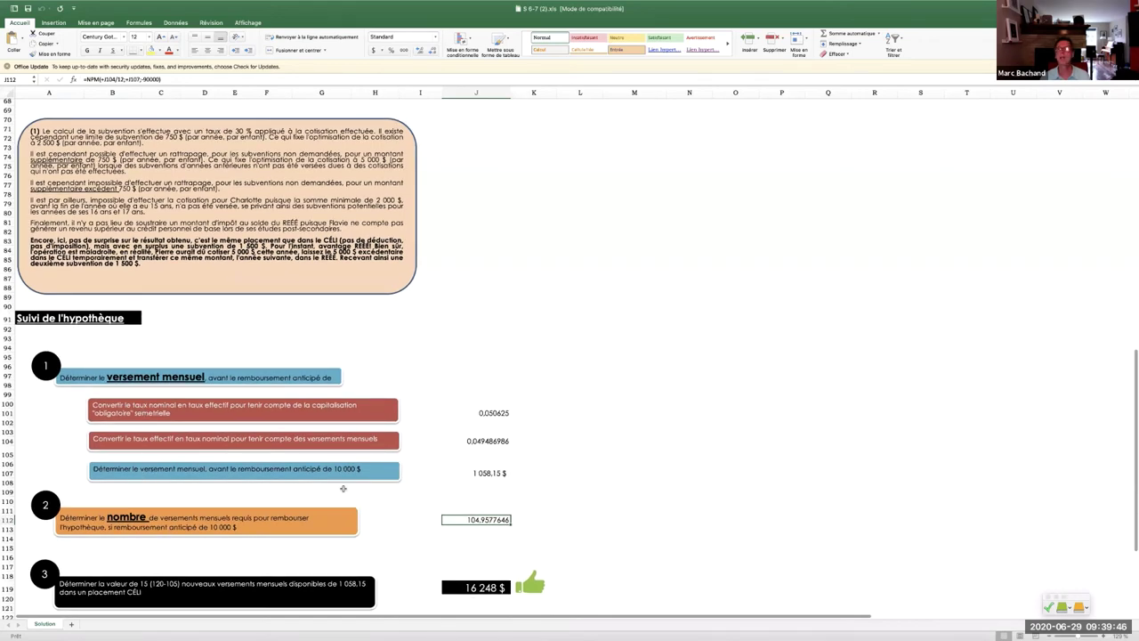
- Compare the final results of the REÉR, CÉLI, REÉÉ and mortgage sections and review the REÉÉ grant note
scroll(344, 488, up, 15)
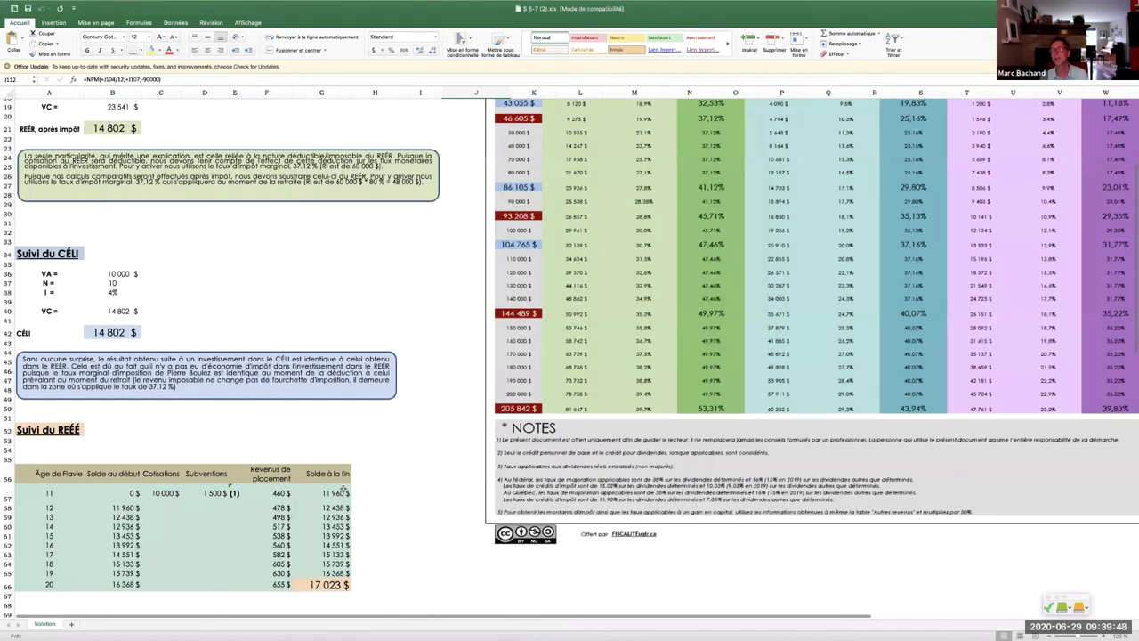
scroll(347, 488, up, 6)
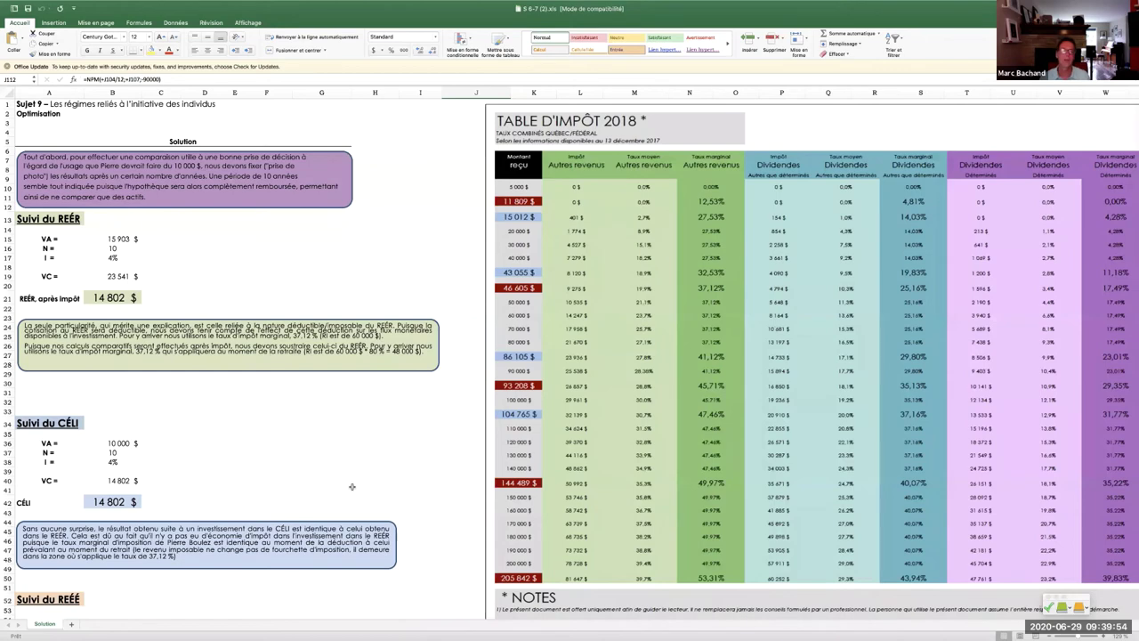
scroll(353, 487, down, 1)
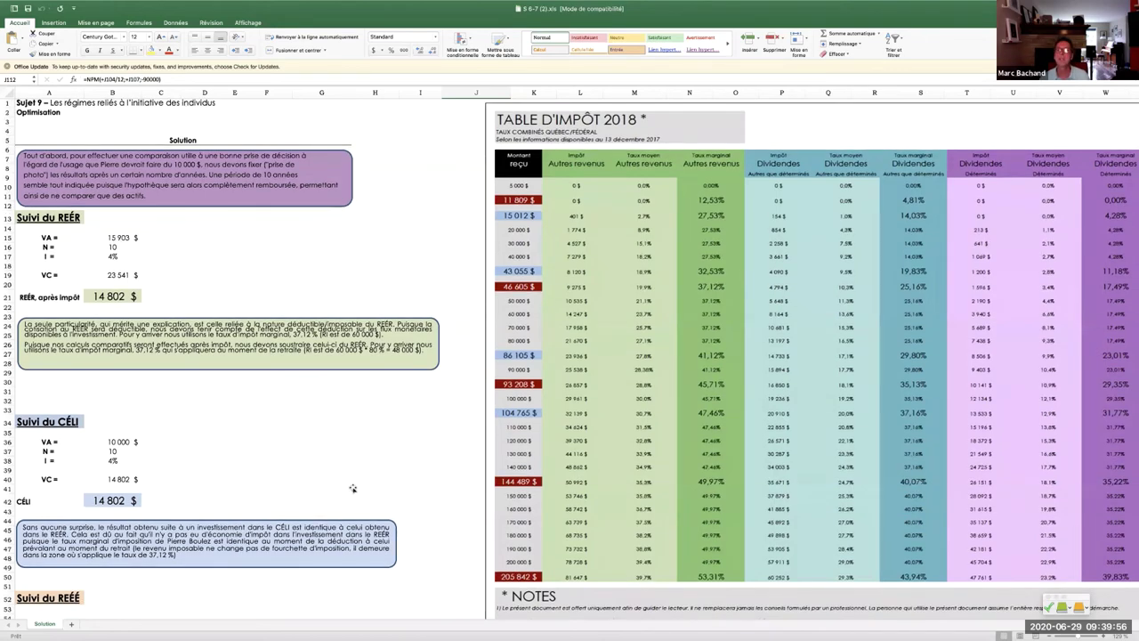
scroll(353, 488, down, 20)
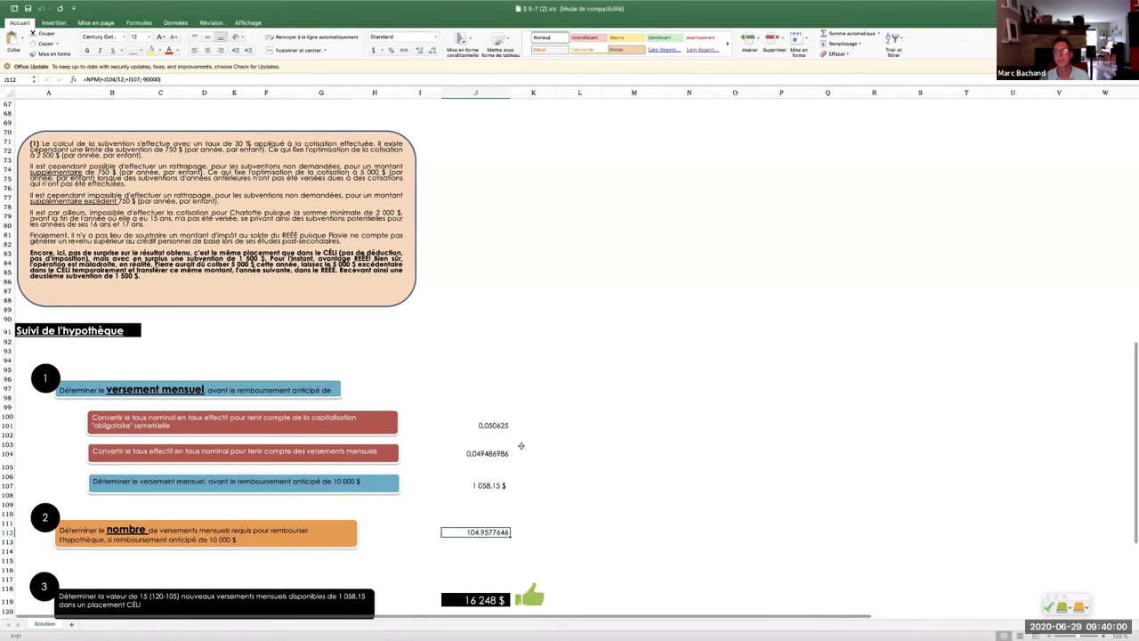
scroll(520, 445, down, 1)
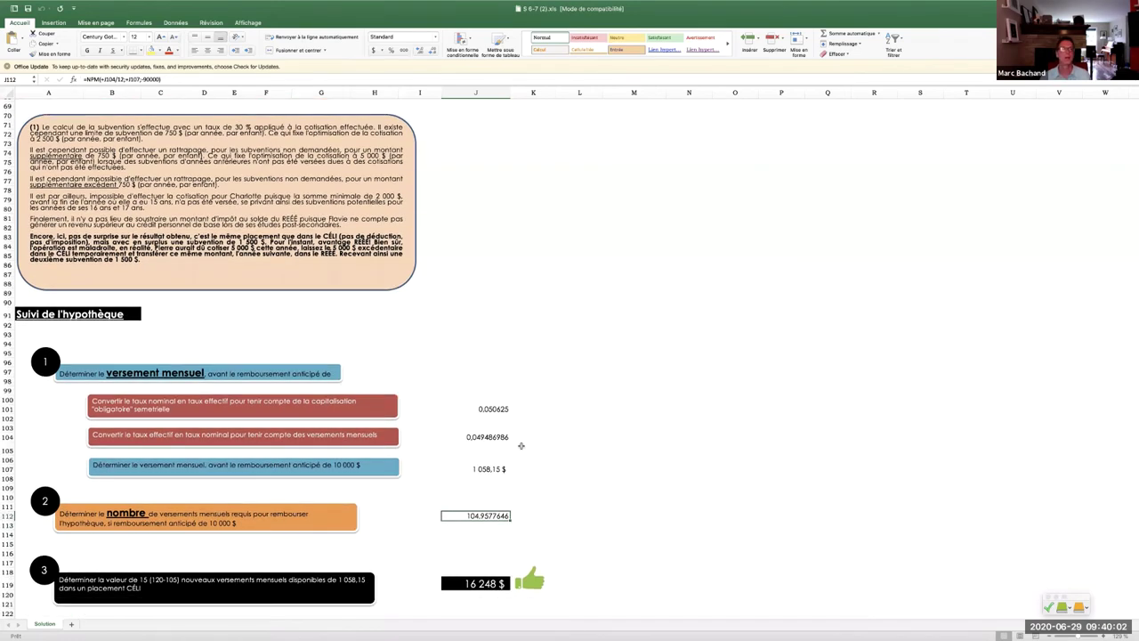
scroll(520, 446, up, 5)
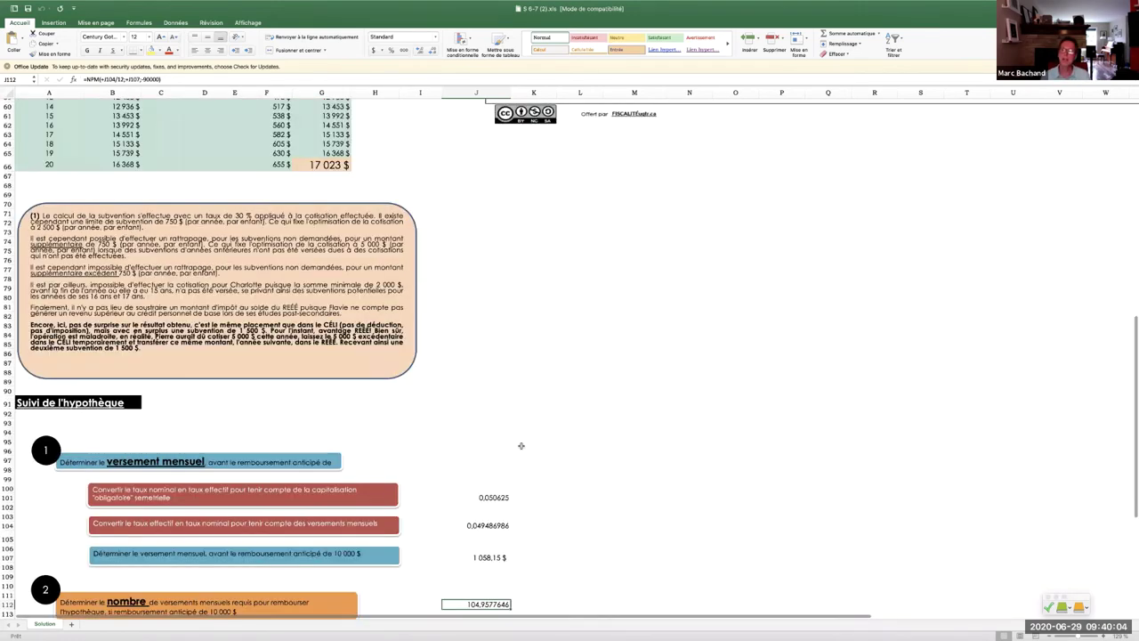
scroll(520, 446, up, 3)
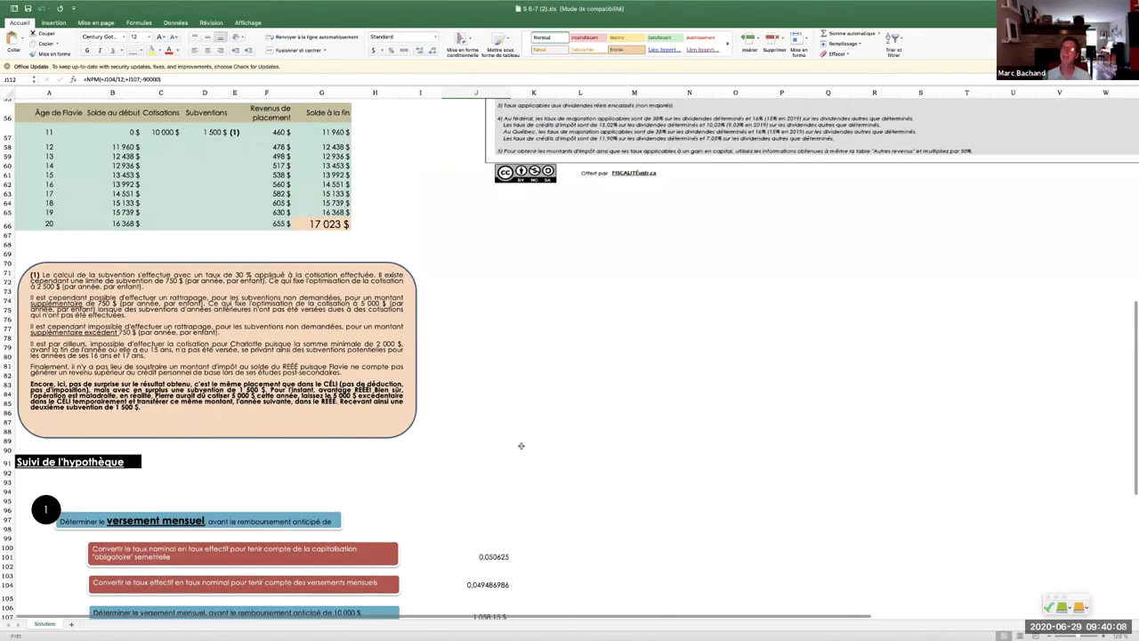
scroll(521, 446, down, 1)
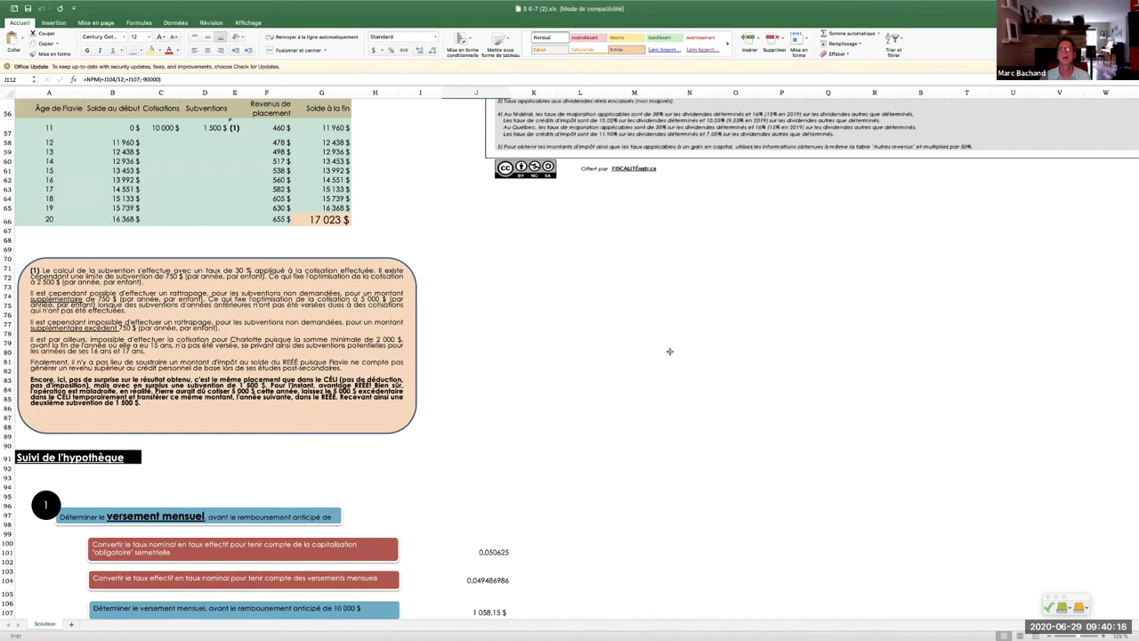
scroll(476, 341, up, 2)
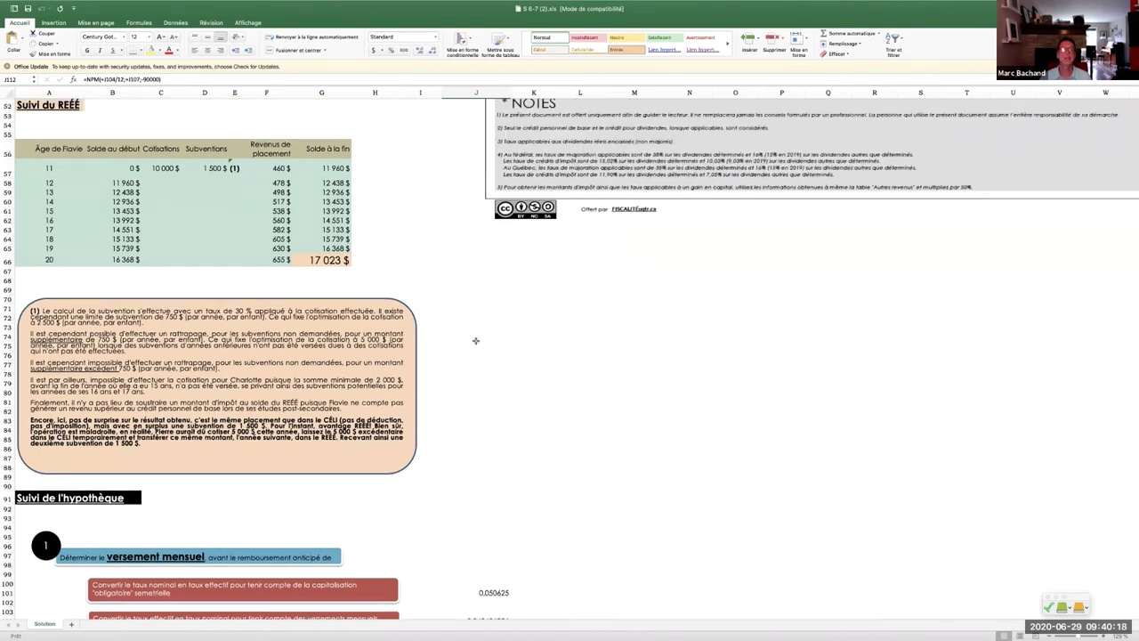
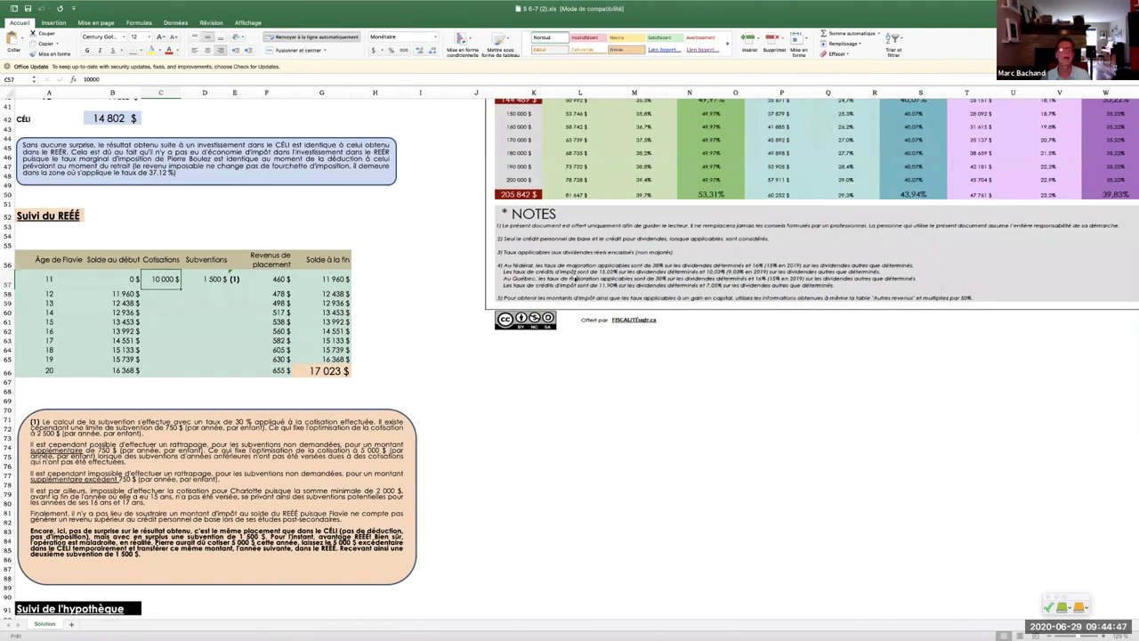
scroll(531, 142, up, 10)
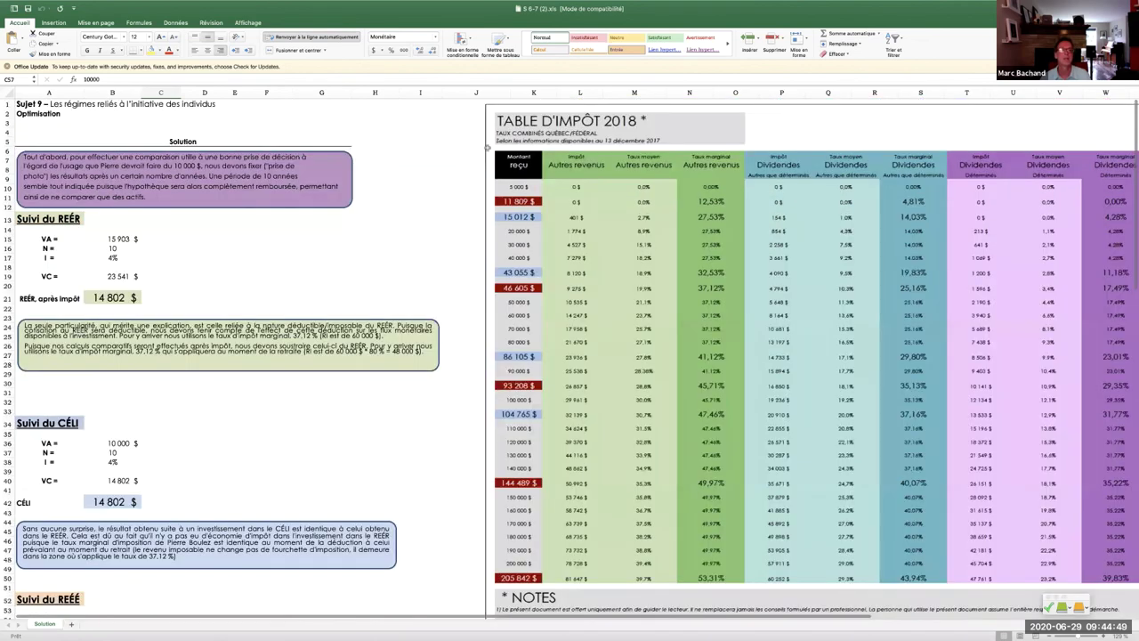